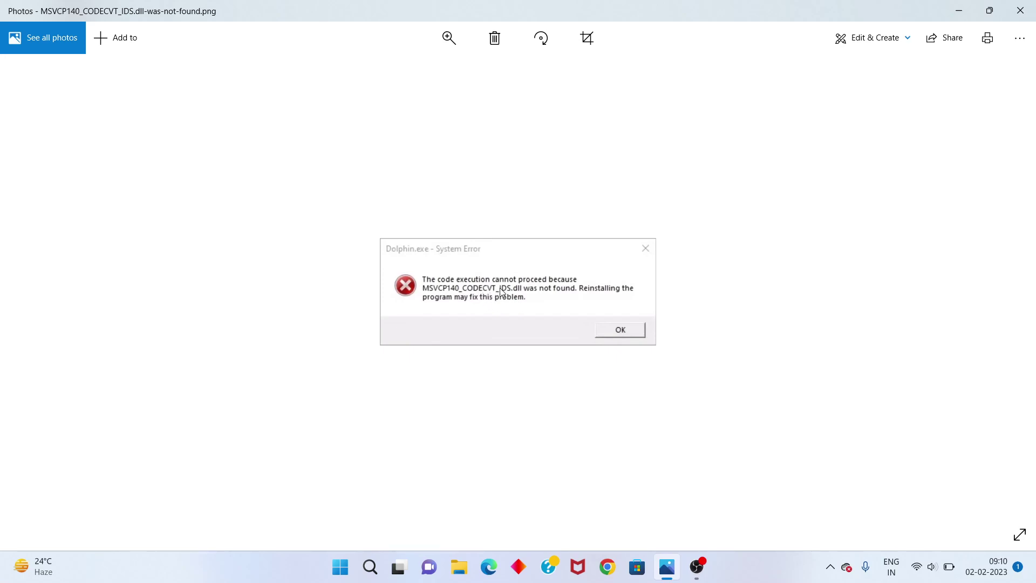
# Minimize the Photos window showing the MSVCP140_CODECVT_IDS.dll error screenshot.
pyautogui.click(966, 10)
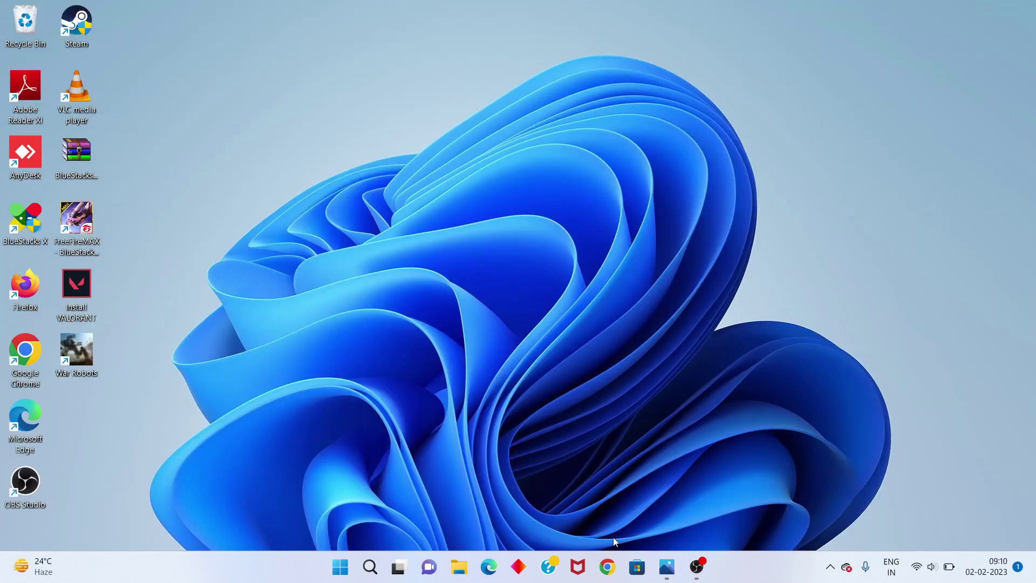
# Open Chrome, recheck the DLL name in the error screenshot, and paste msvcp140_codecvt_ids.dll into the address bar.
pyautogui.click(607, 567)
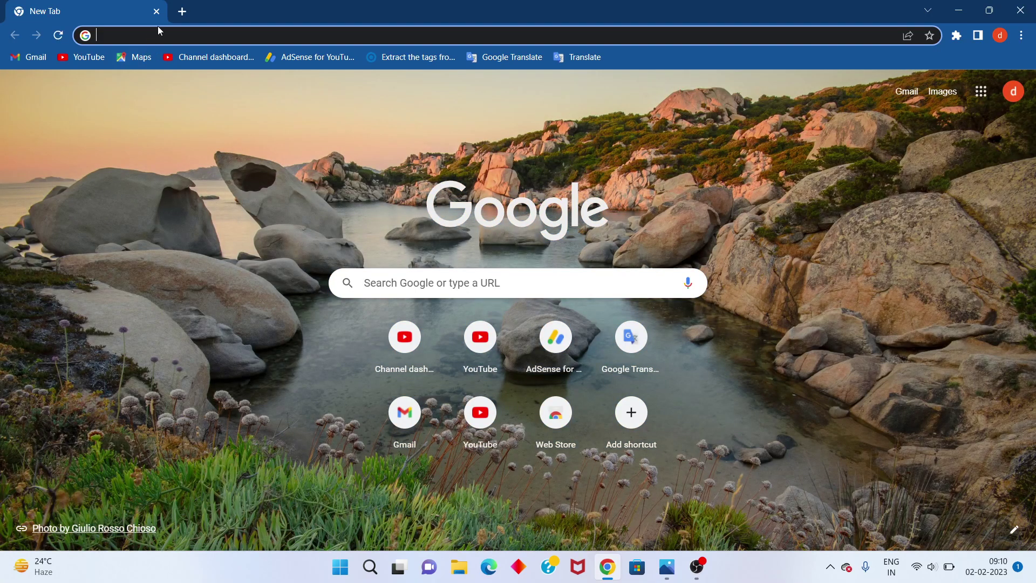
pyautogui.click(666, 567)
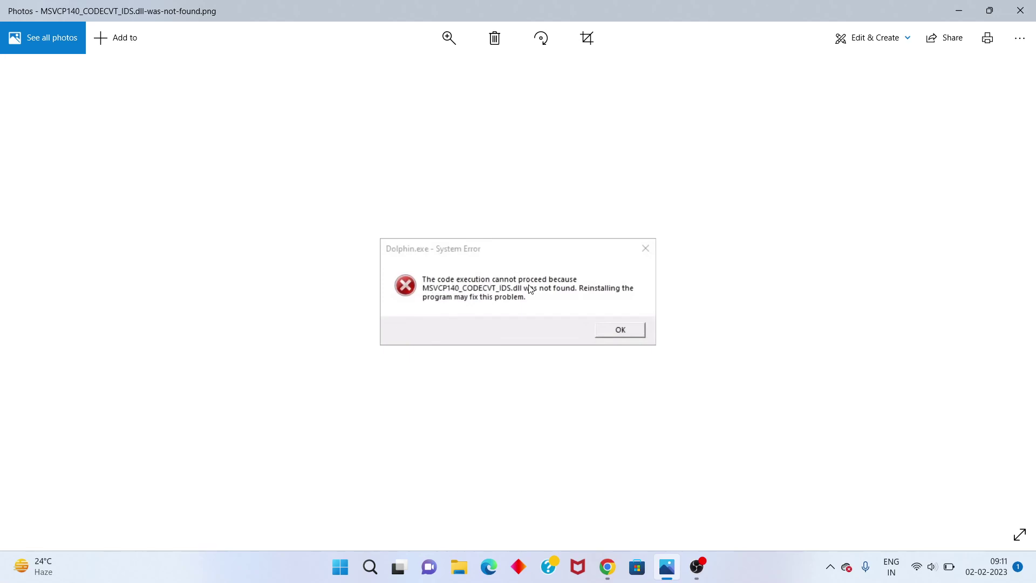
pyautogui.click(960, 11)
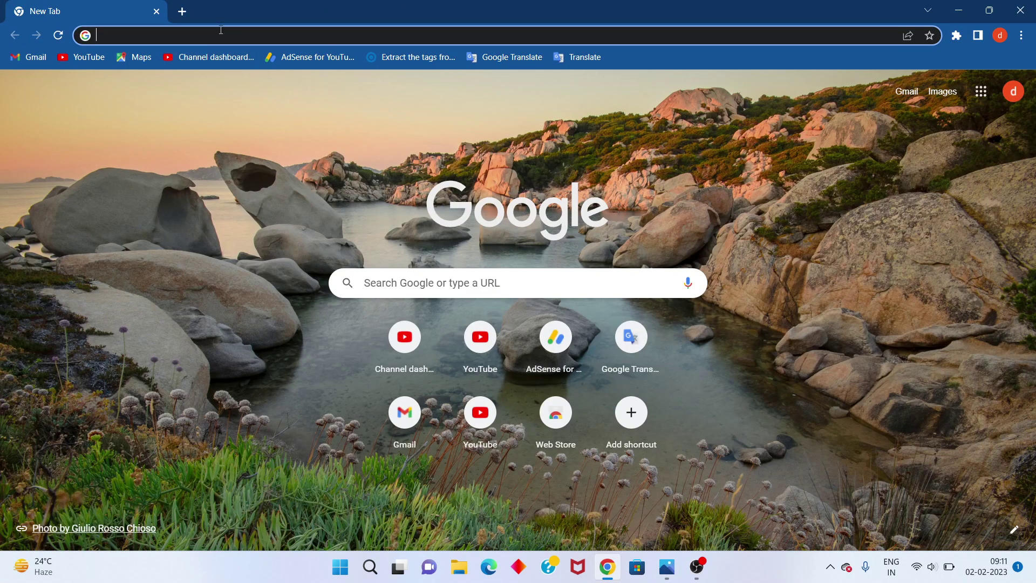
pyautogui.write('msvcp140_codecvt_ids.dll')
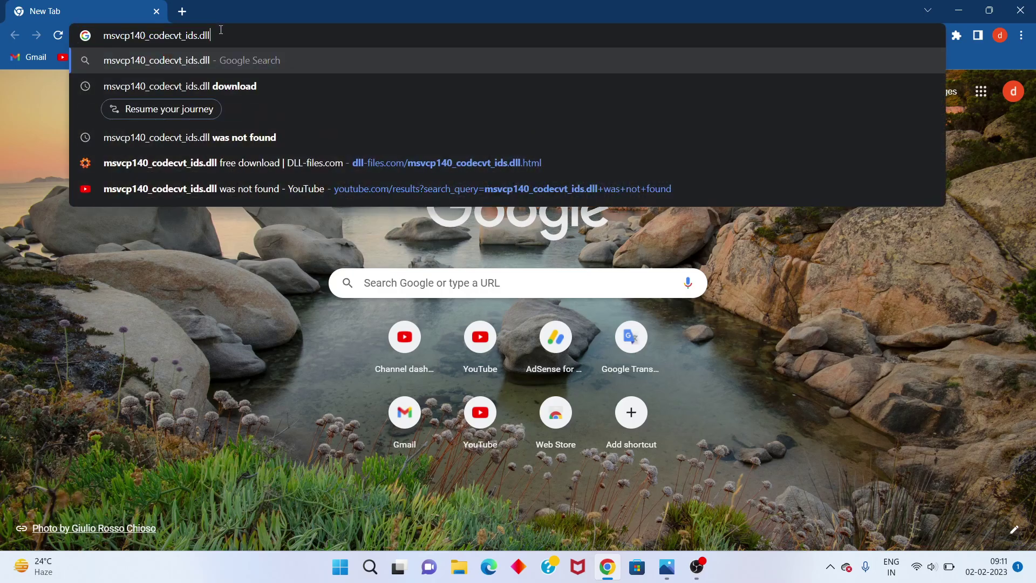
# Search for the DLL download, open its DLL-files.com page, and download the 64-bit 14.25.28508.3 version.
pyautogui.click(241, 87)
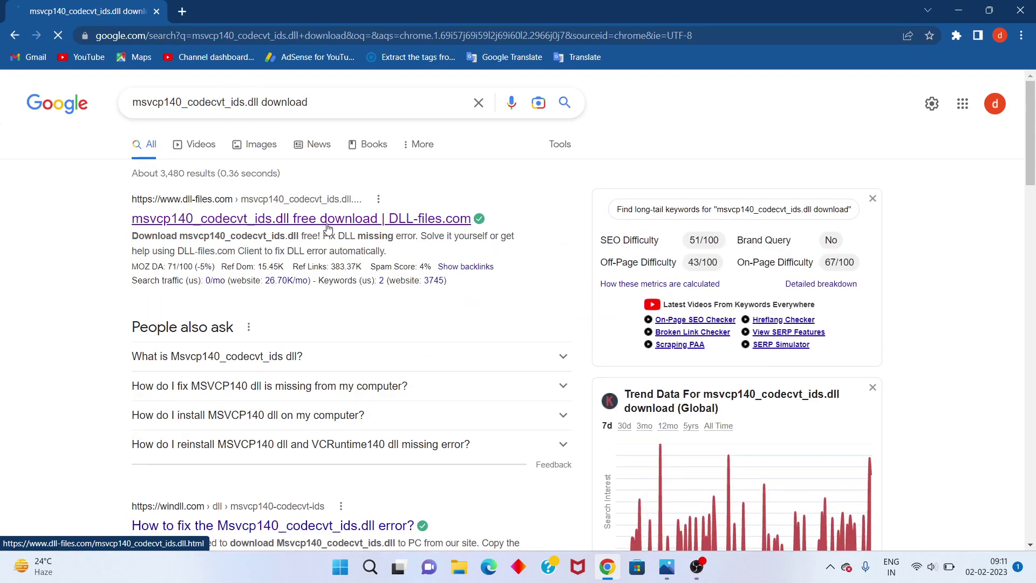
pyautogui.click(329, 229)
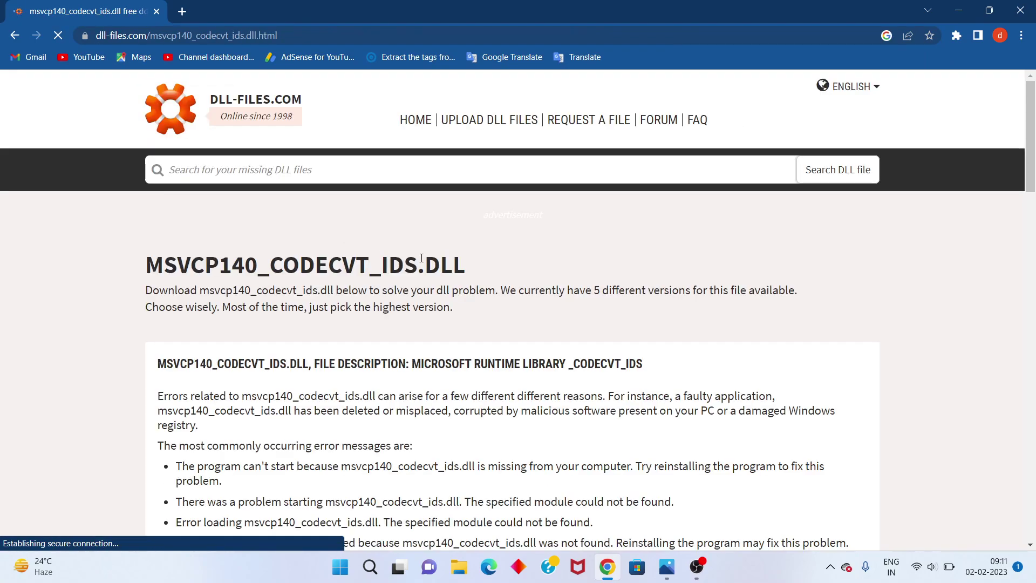
pyautogui.scroll(-8, 485, 314)
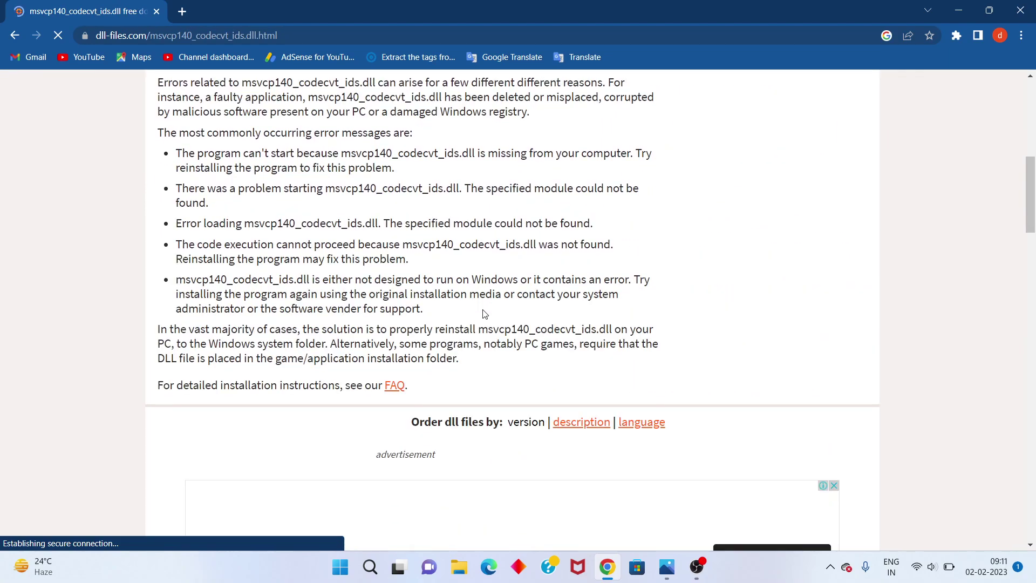
pyautogui.scroll(-5, 484, 314)
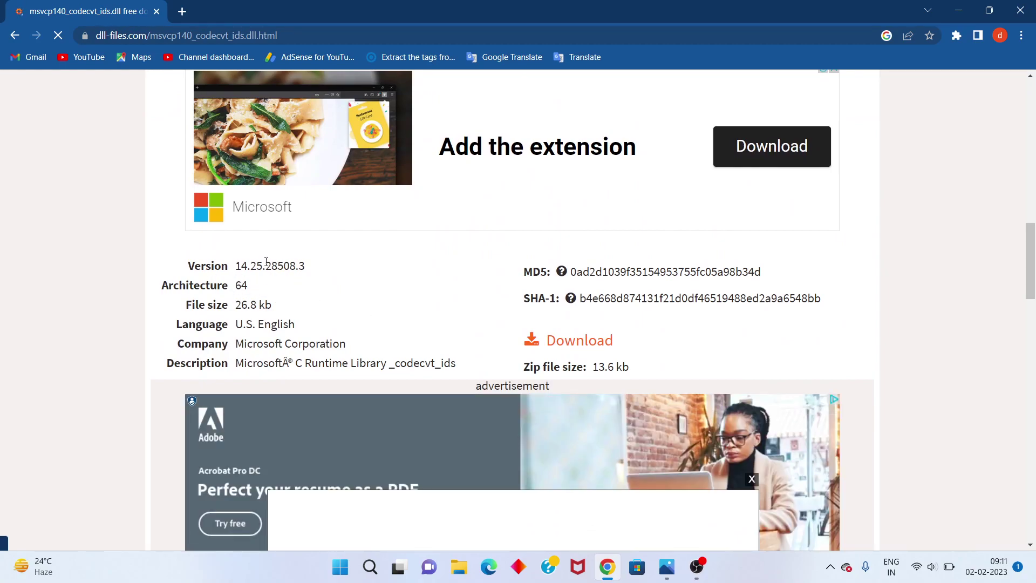
pyautogui.click(577, 346)
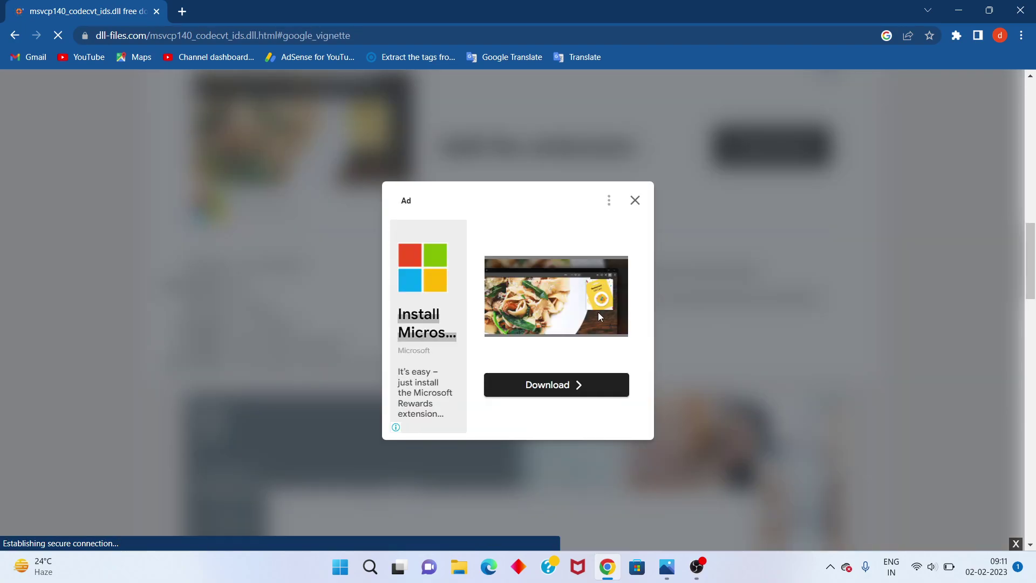
# Dismiss the ad, let the zip download start, then quit Chrome despite the download in progress.
pyautogui.click(634, 204)
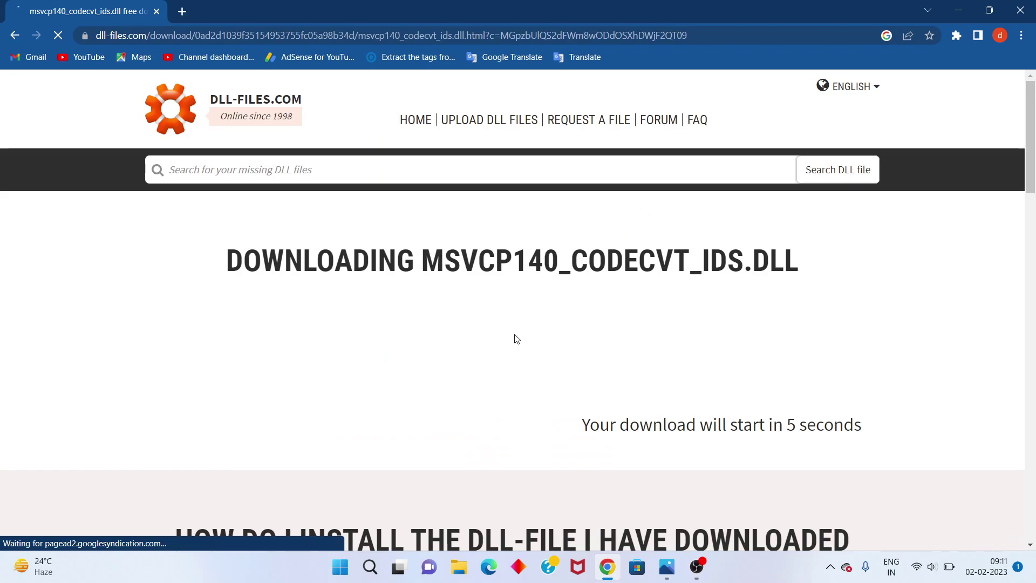
pyautogui.scroll(-2, 514, 338)
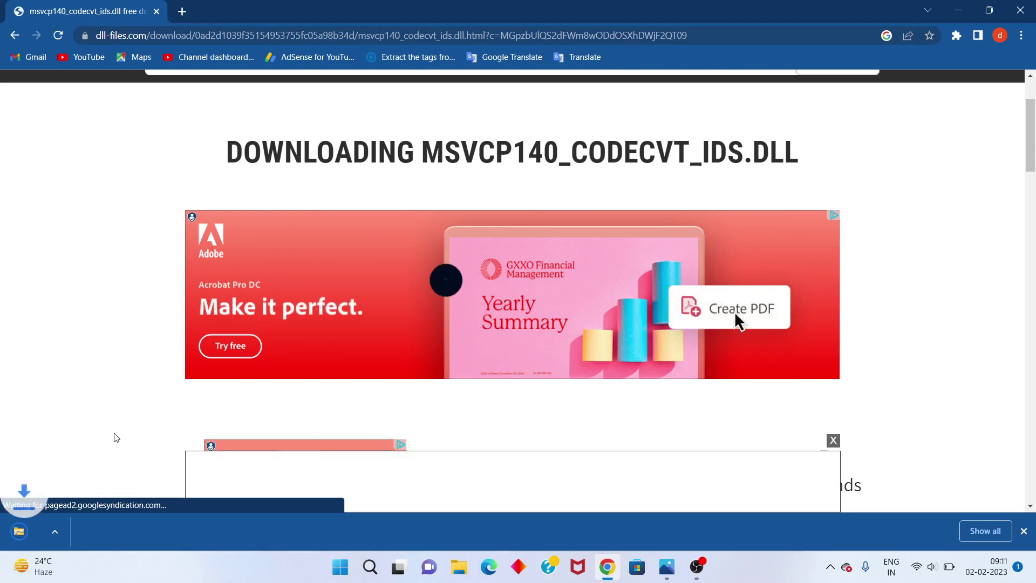
pyautogui.click(80, 539)
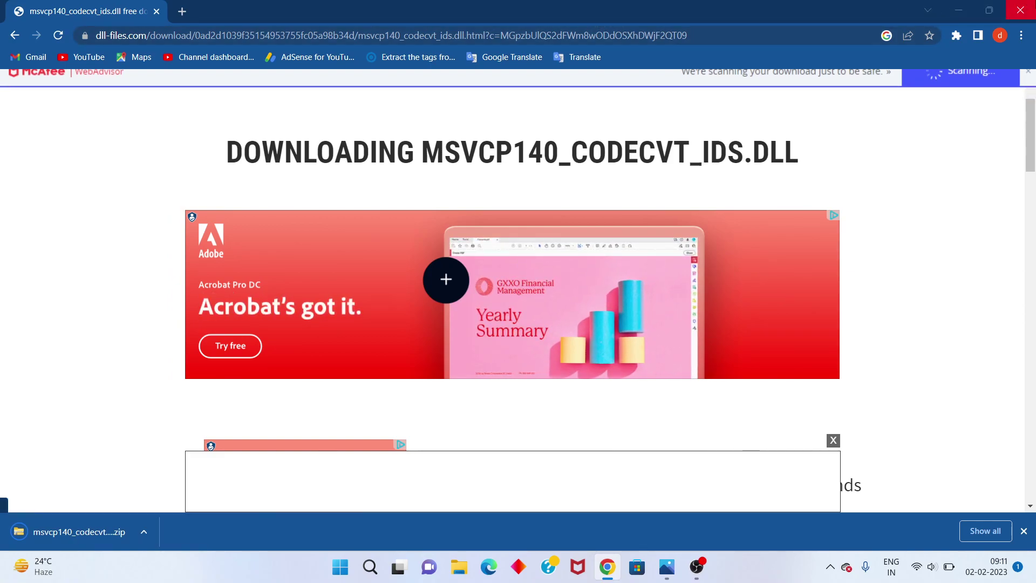
pyautogui.click(1021, 9)
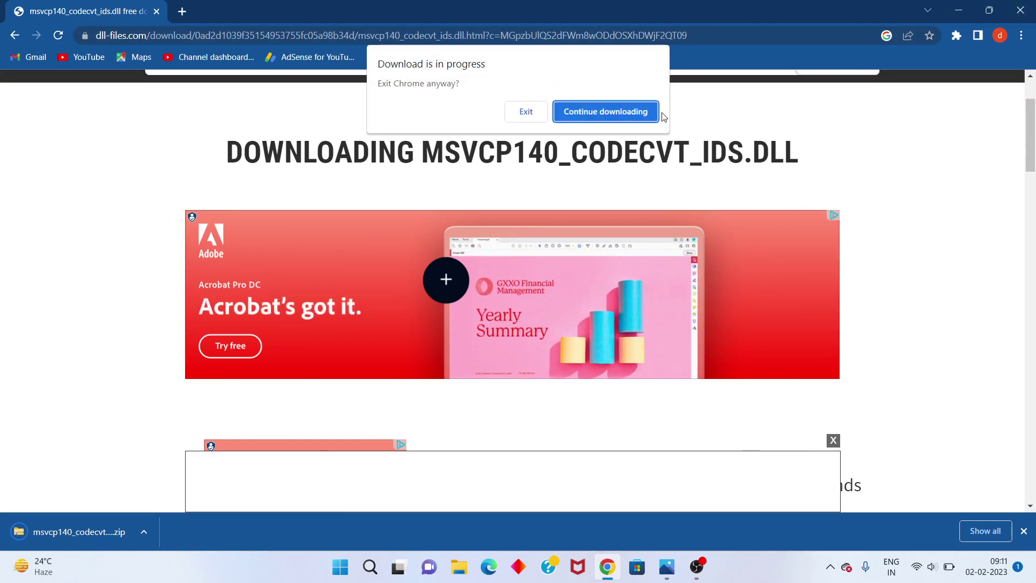
pyautogui.click(519, 115)
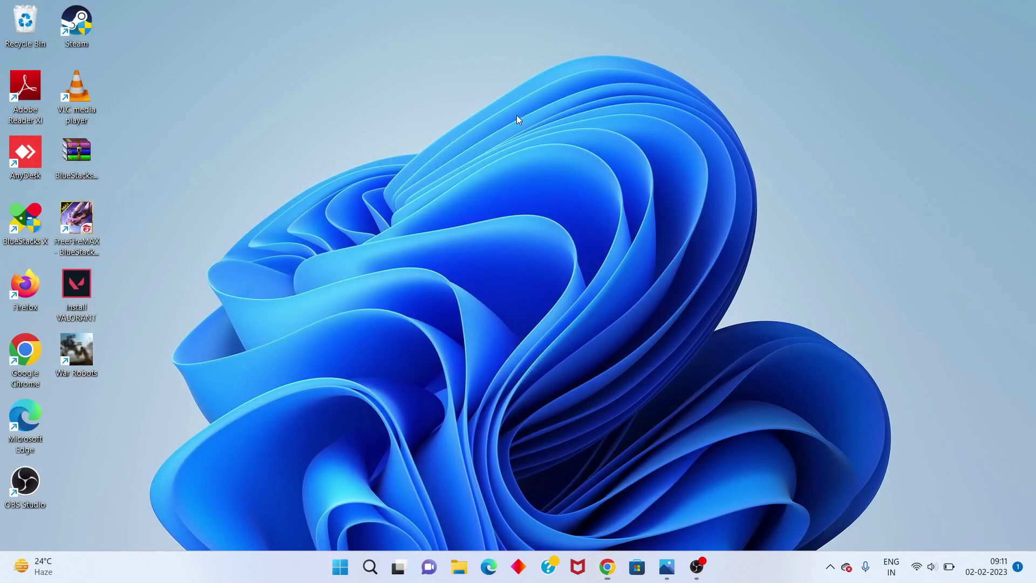
pyautogui.click(460, 567)
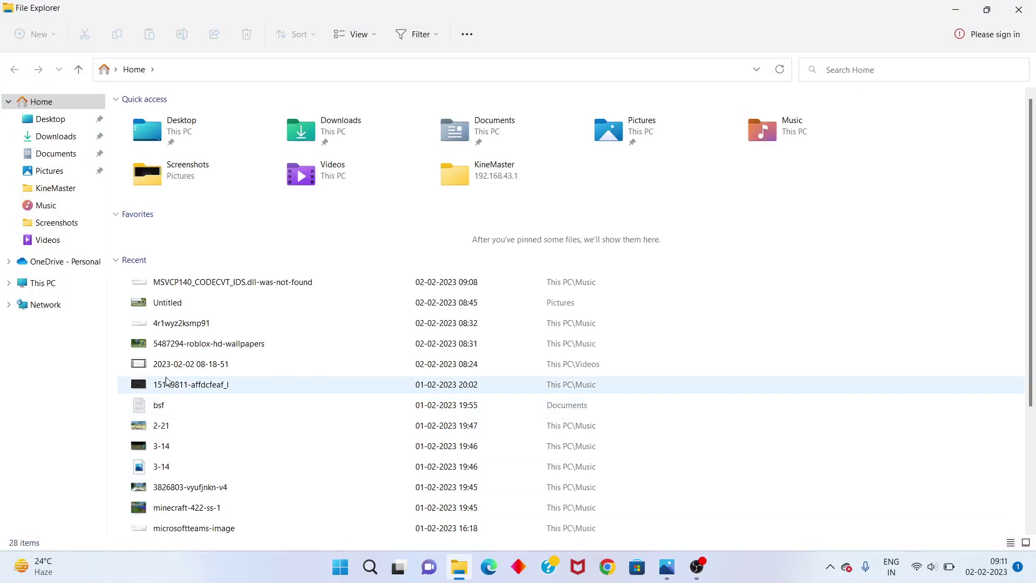
pyautogui.click(64, 138)
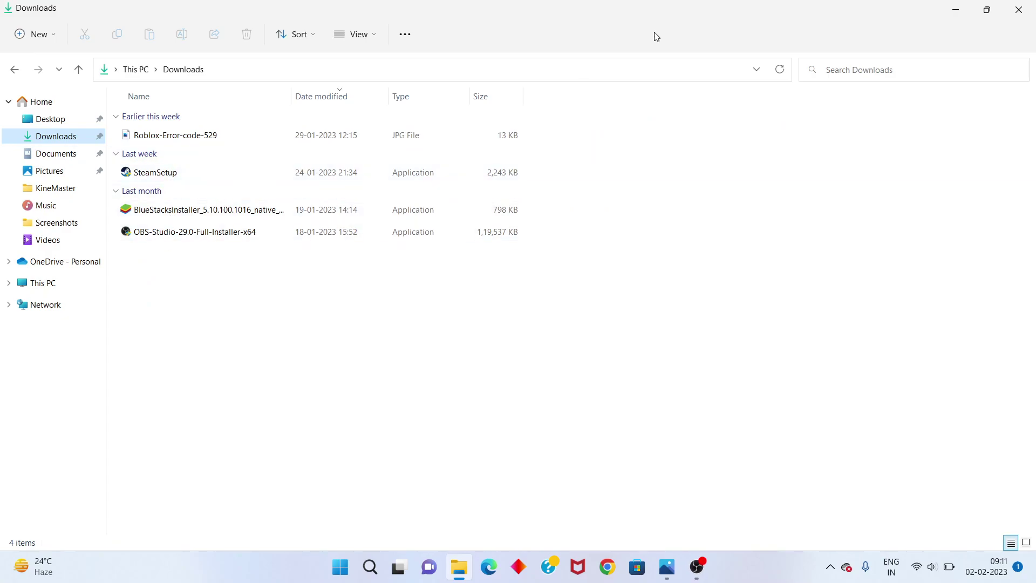
pyautogui.click(1020, 9)
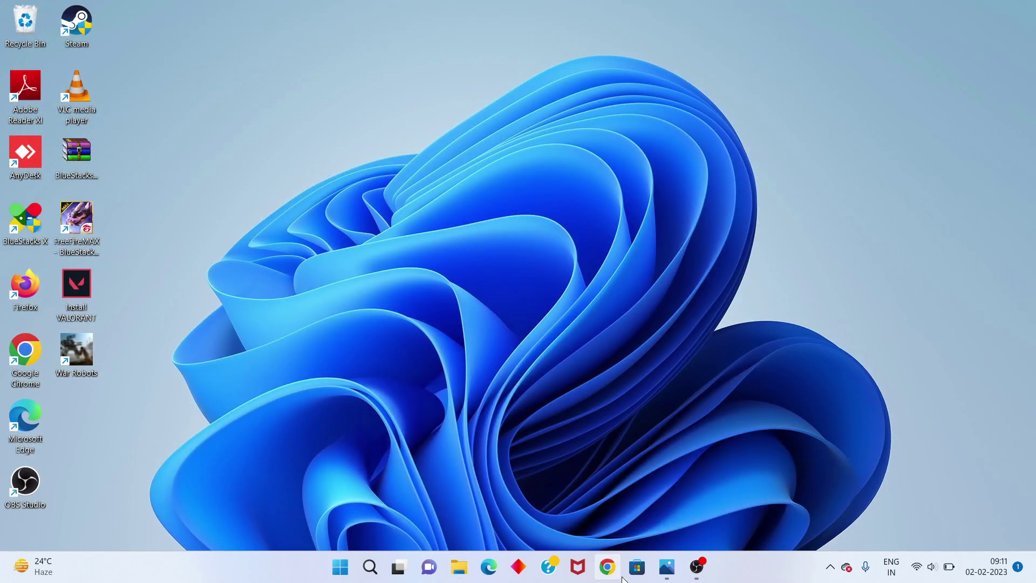
# Reopen Chrome's Downloads list, retry the canceled zip download, and show msvcp140_codecvt_ids.zip in its folder.
pyautogui.click(613, 576)
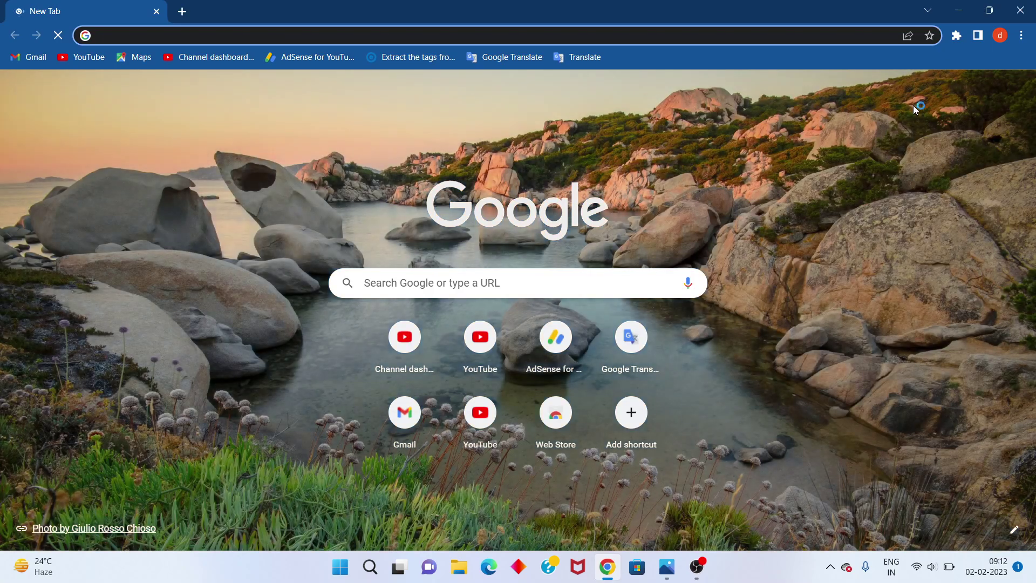
pyautogui.click(1022, 35)
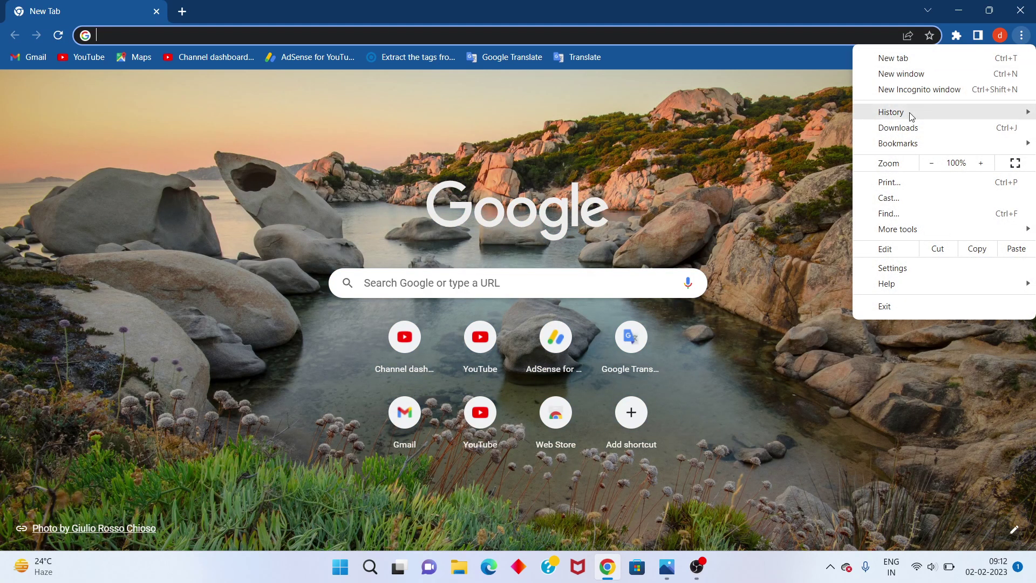
pyautogui.click(911, 131)
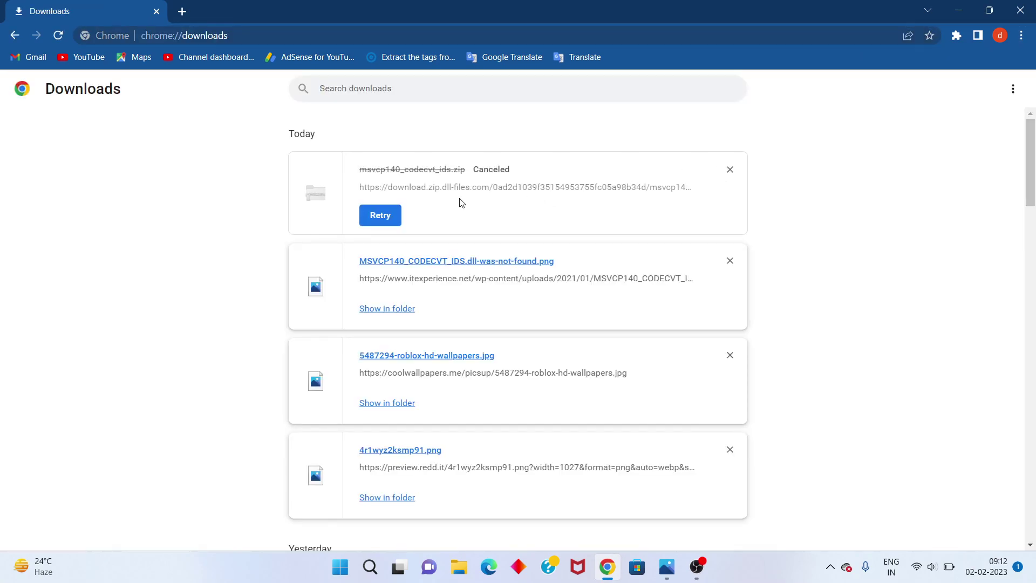
pyautogui.click(394, 217)
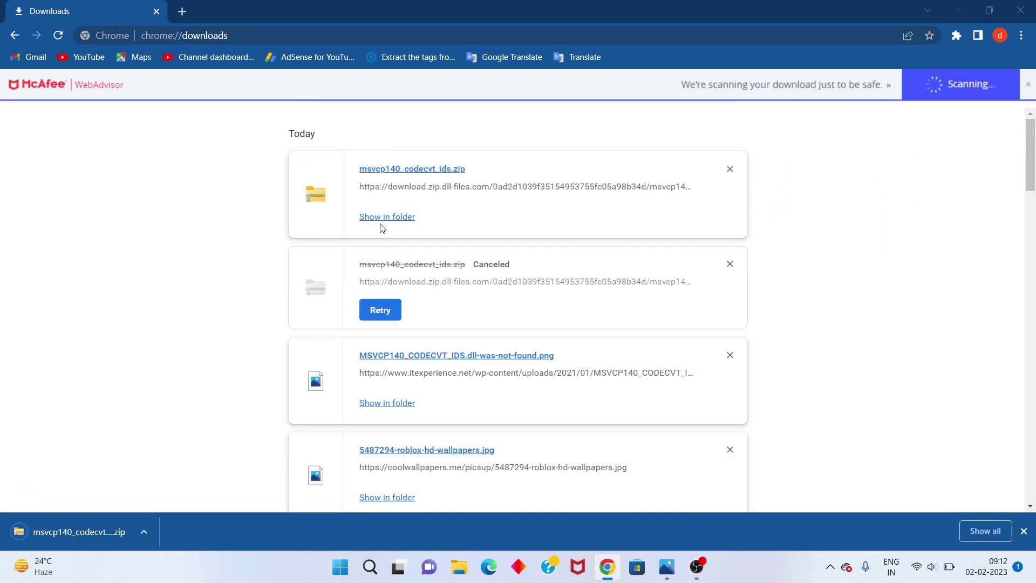
pyautogui.click(397, 218)
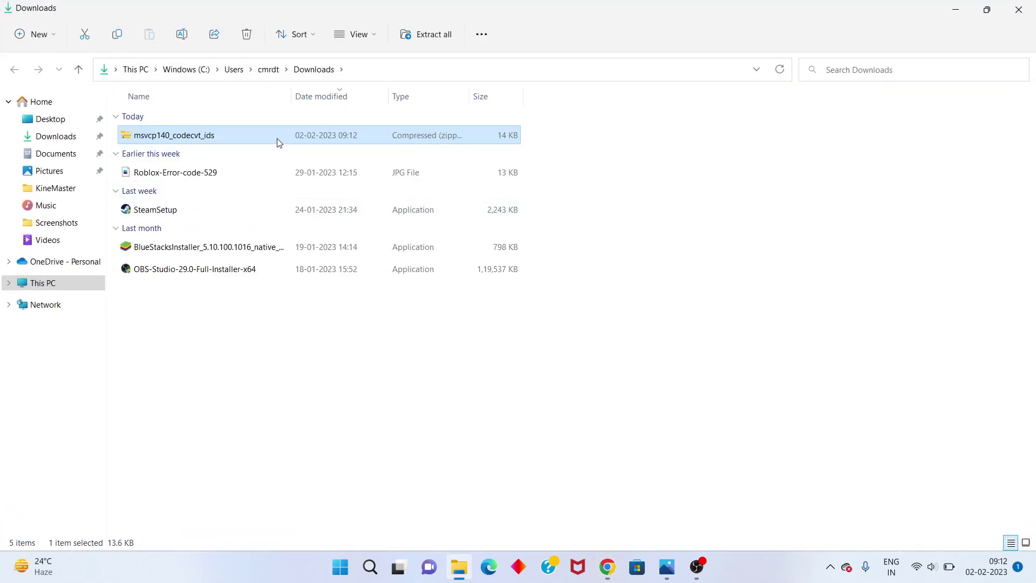
# Extract the msvcp140_codecvt_ids zip into its own folder.
pyautogui.rightClick(279, 143)
pyautogui.moveTo(348, 206)
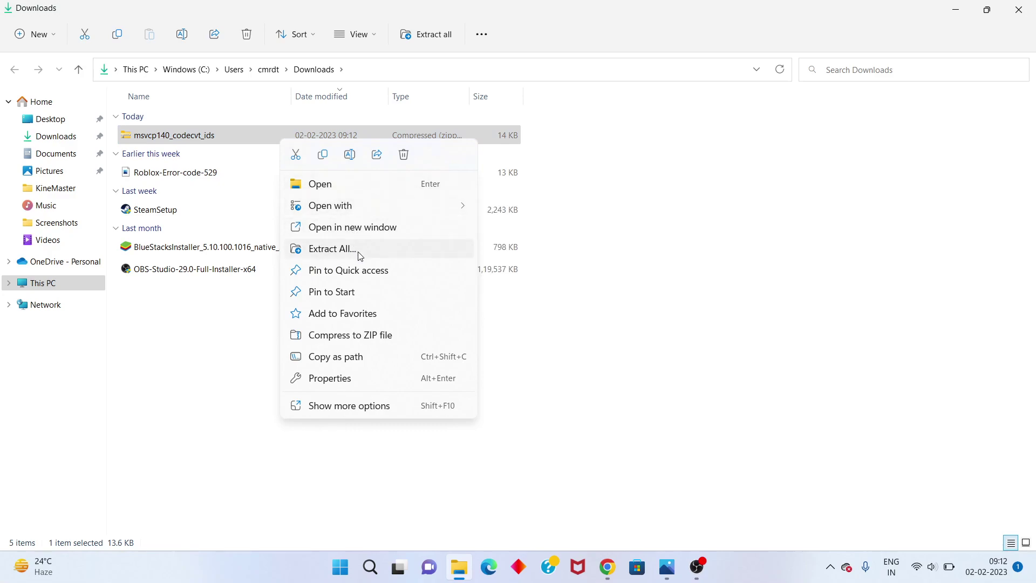
pyautogui.click(392, 249)
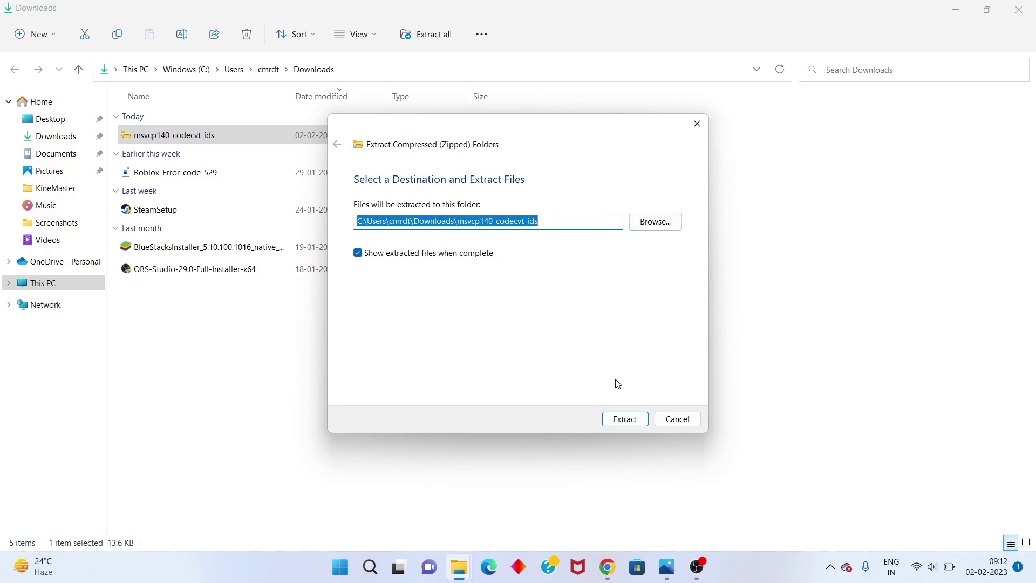
pyautogui.click(624, 419)
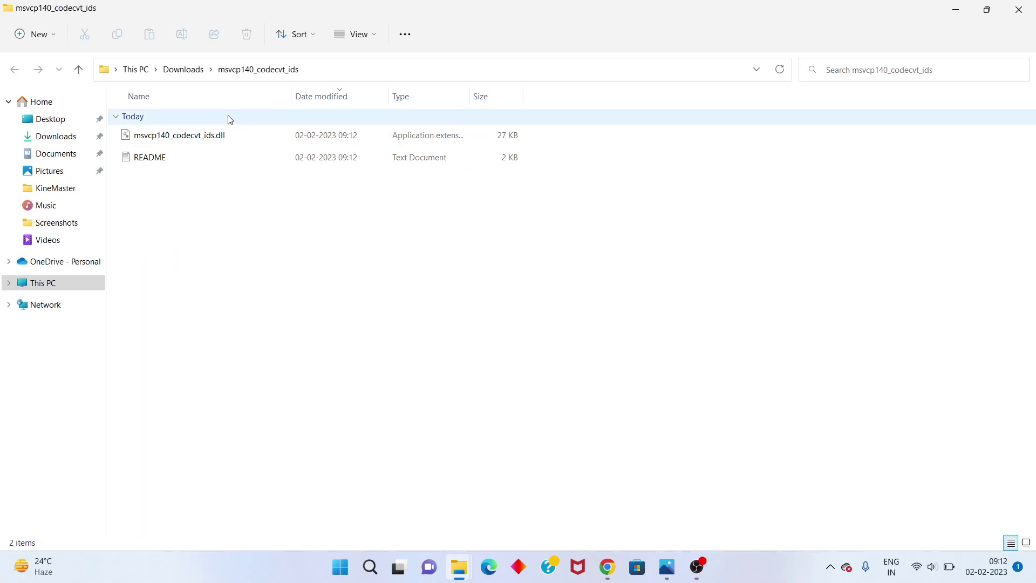
# Copy msvcp140_codecvt_ids.dll from the extracted folder.
pyautogui.click(240, 139)
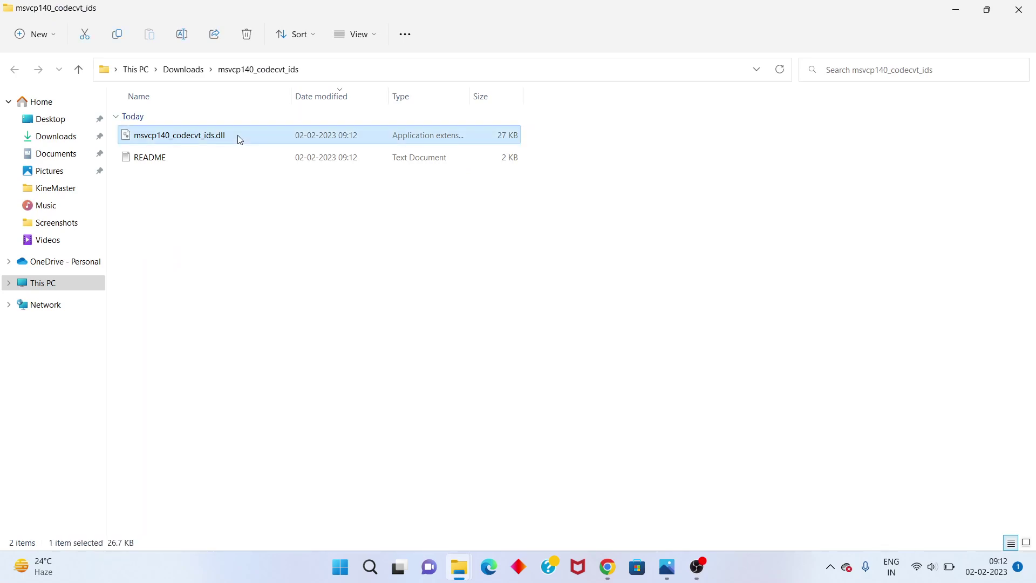
pyautogui.rightClick(238, 136)
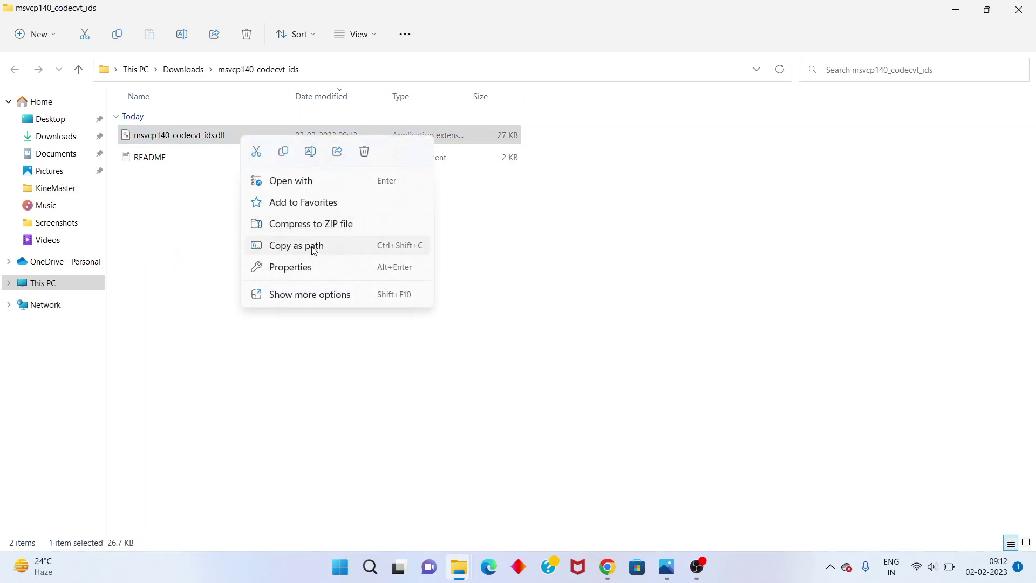
pyautogui.click(283, 154)
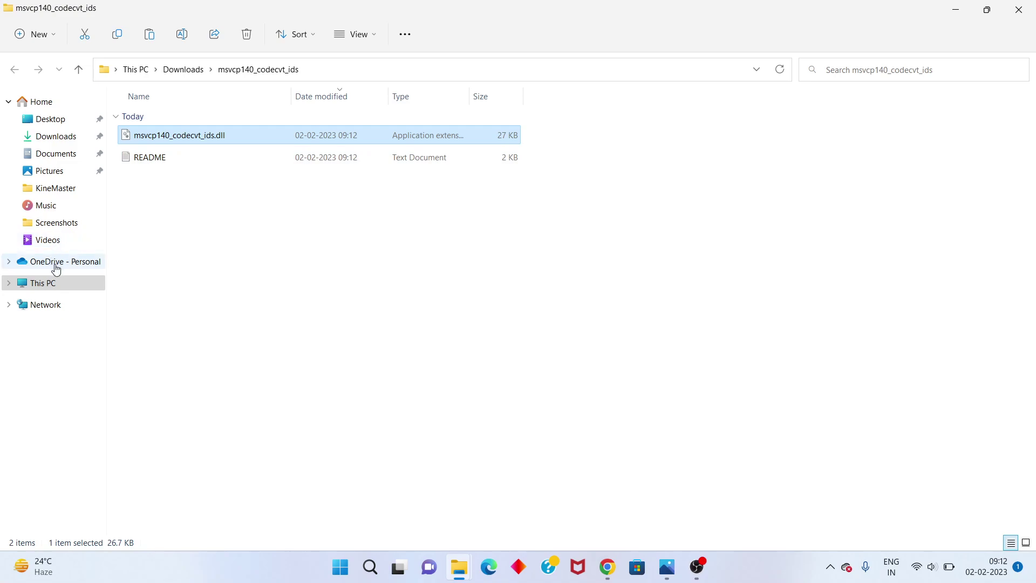
# Navigate from This PC through the Windows (C:) drive into the C:\Windows folder.
pyautogui.click(52, 286)
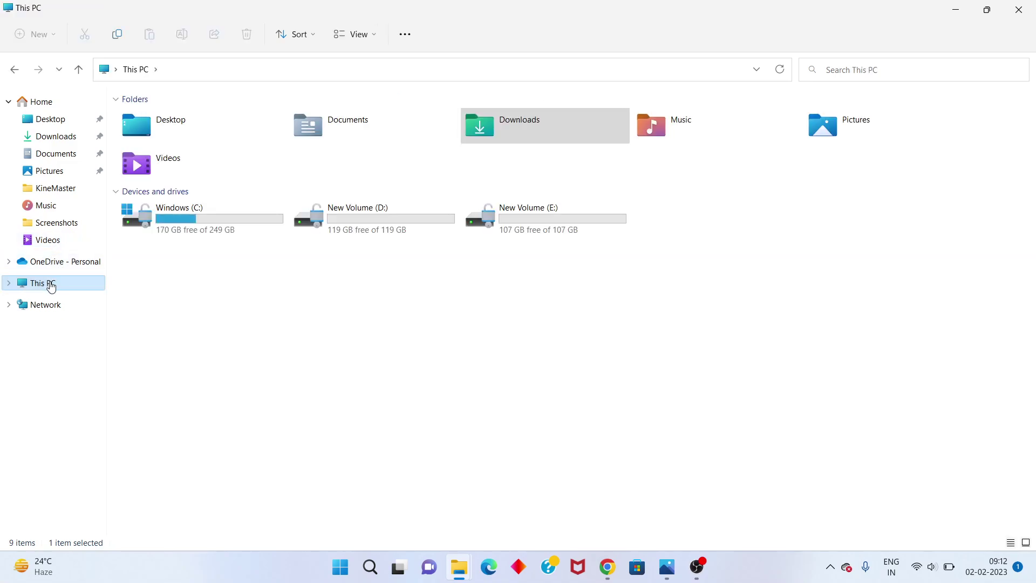
pyautogui.doubleClick(221, 229)
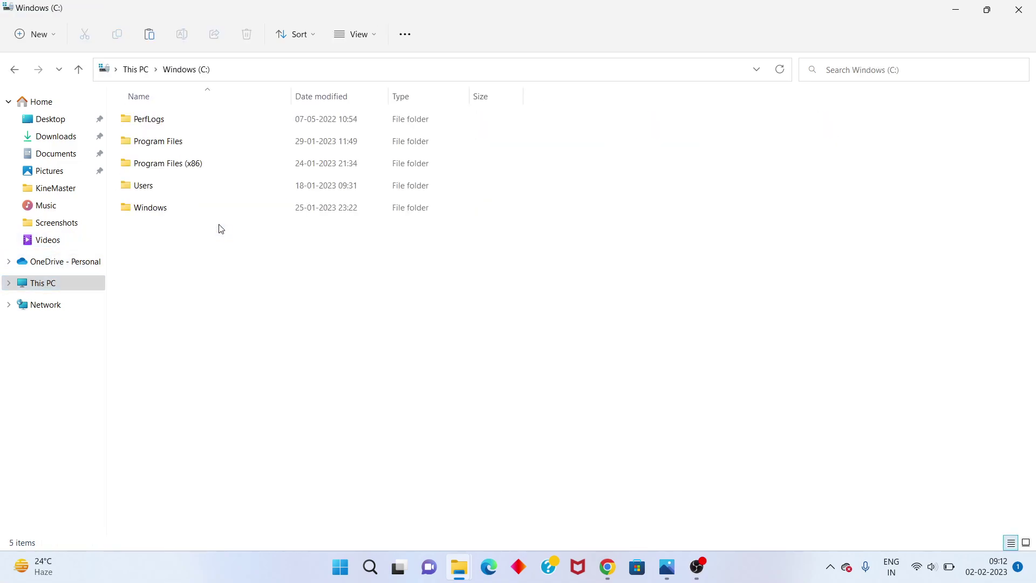
pyautogui.doubleClick(189, 216)
pyautogui.scroll(-7, 189, 215)
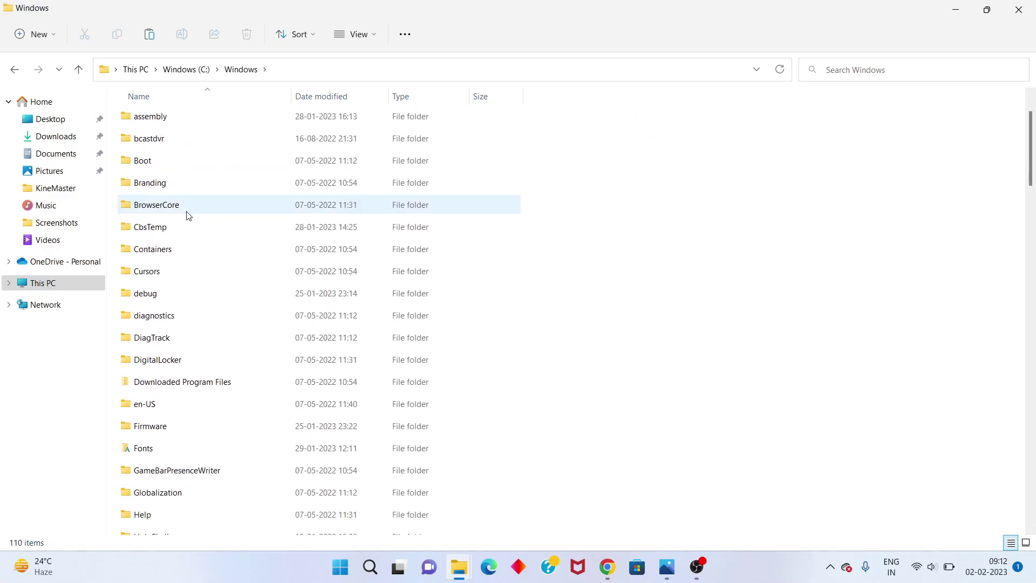
pyautogui.scroll(-13, 189, 216)
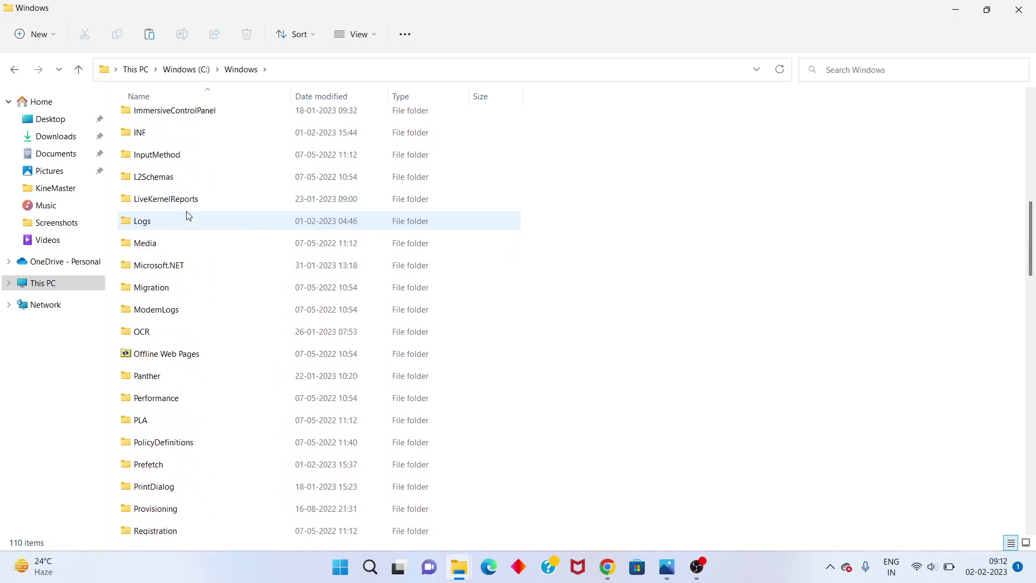
pyautogui.scroll(2, 189, 216)
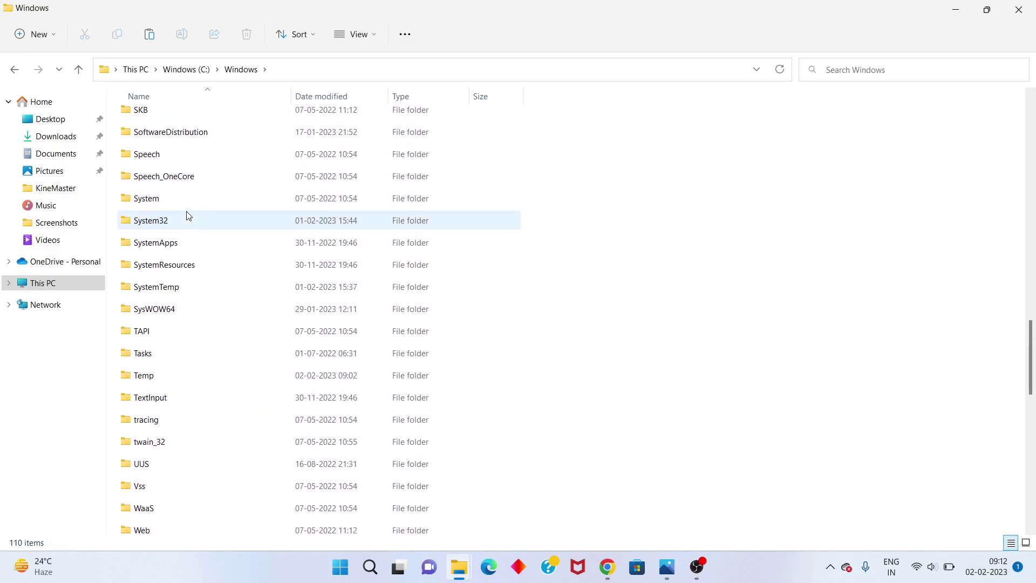
# Paste the copied DLL into C:\Windows and dismiss the administrator permission warning.
pyautogui.rightClick(181, 228)
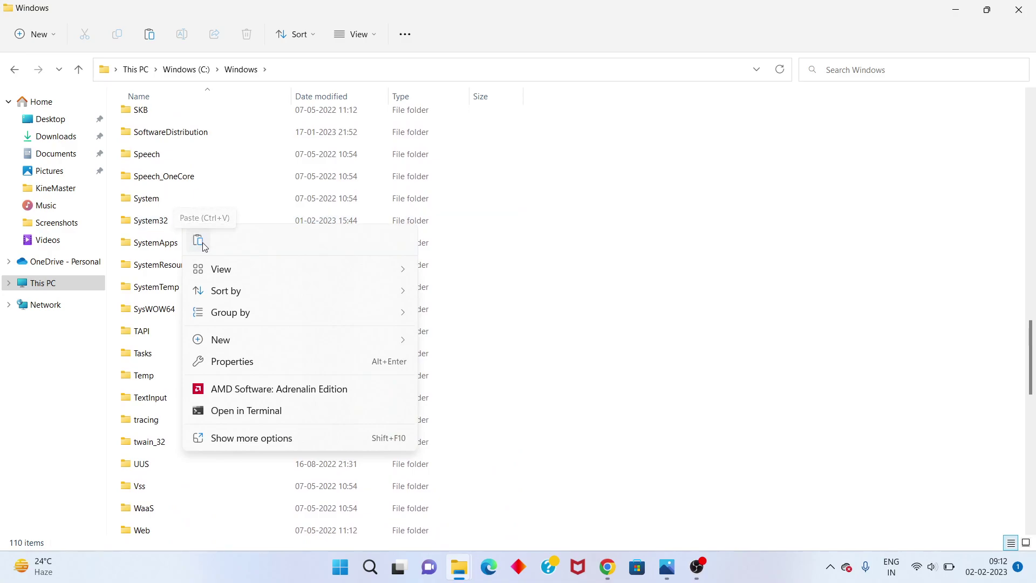
pyautogui.click(203, 242)
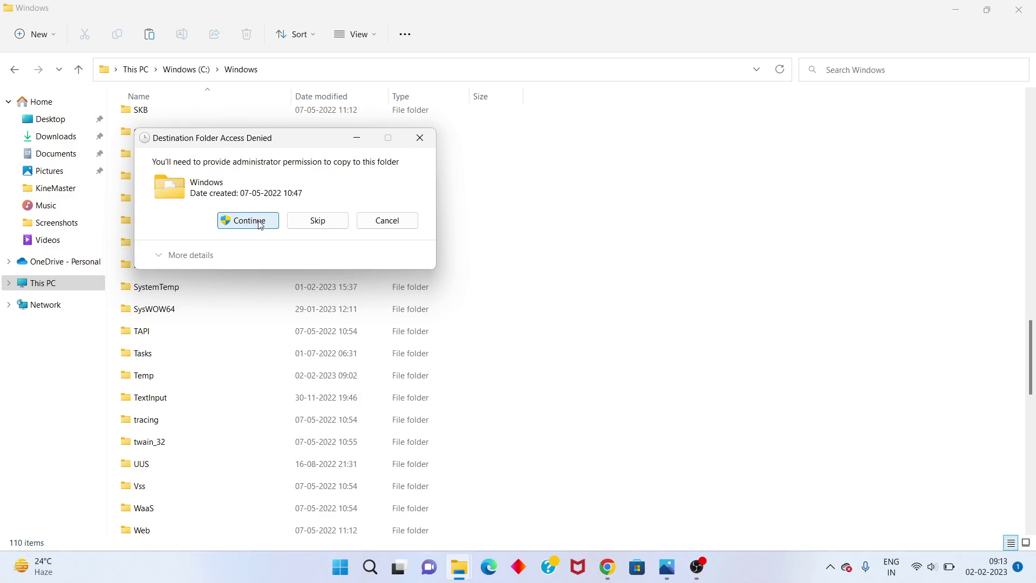
pyautogui.click(387, 229)
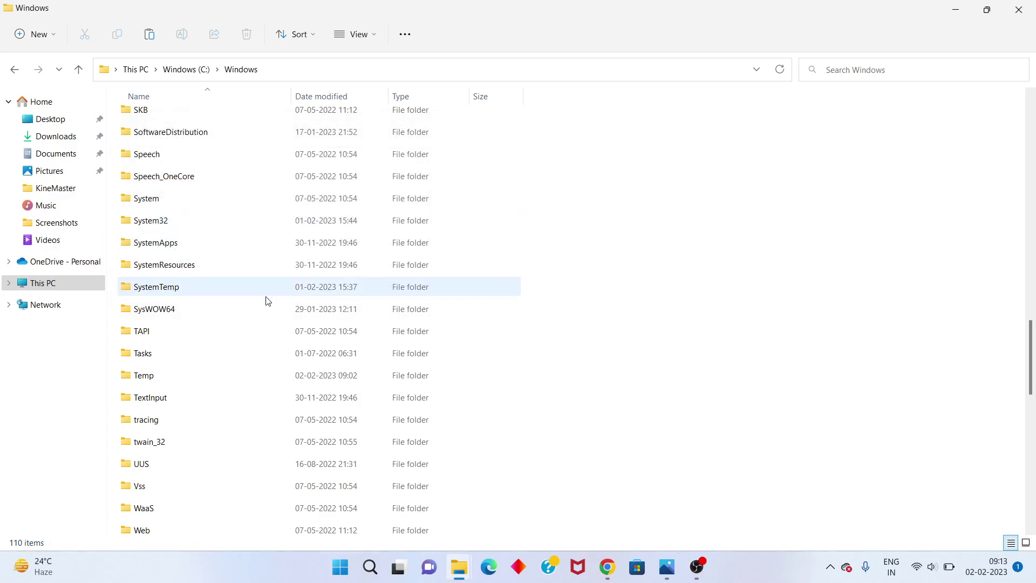
# Retry pasting the DLL into C:\Windows, then cancel the administrator permission prompt.
pyautogui.rightClick(205, 316)
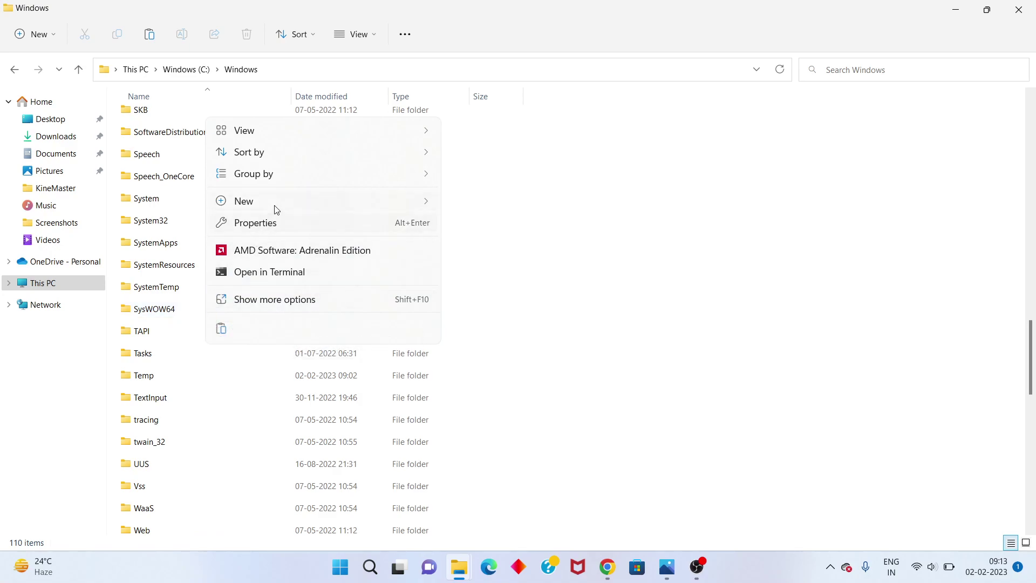
pyautogui.click(226, 335)
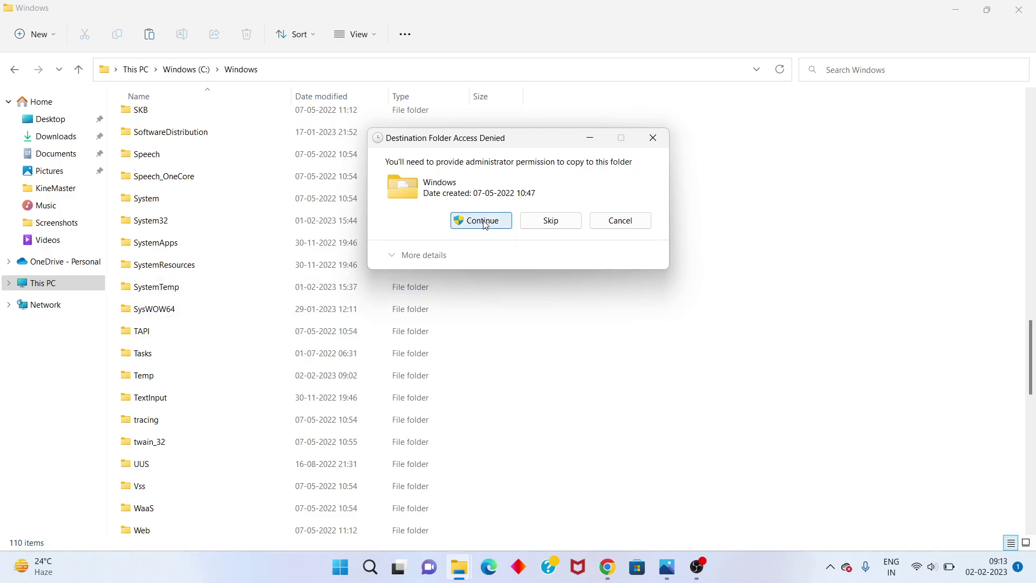
pyautogui.click(637, 217)
# Close both File Explorer windows and Chrome, then bring up the Start menu power options.
pyautogui.click(1019, 10)
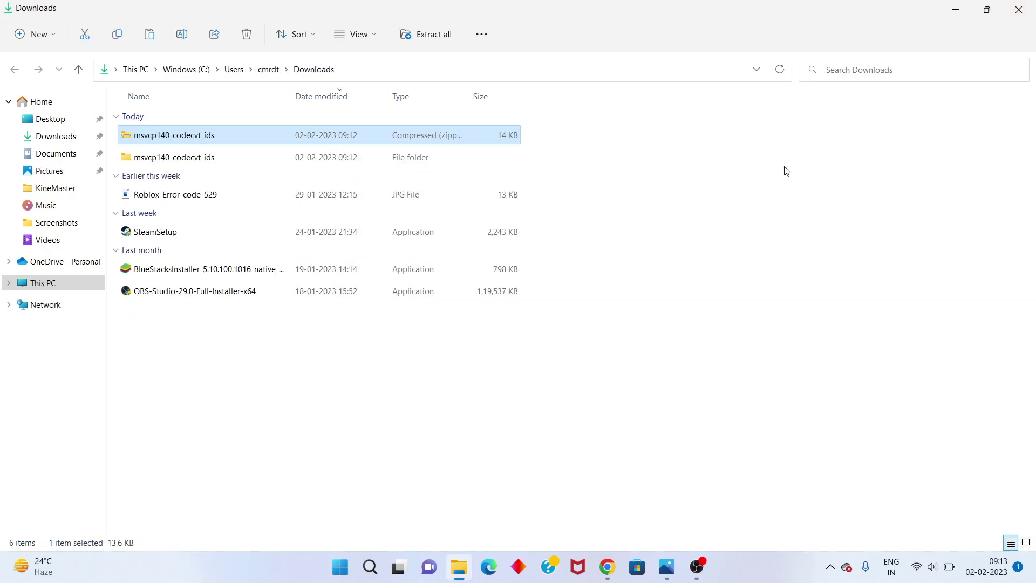
pyautogui.click(1019, 9)
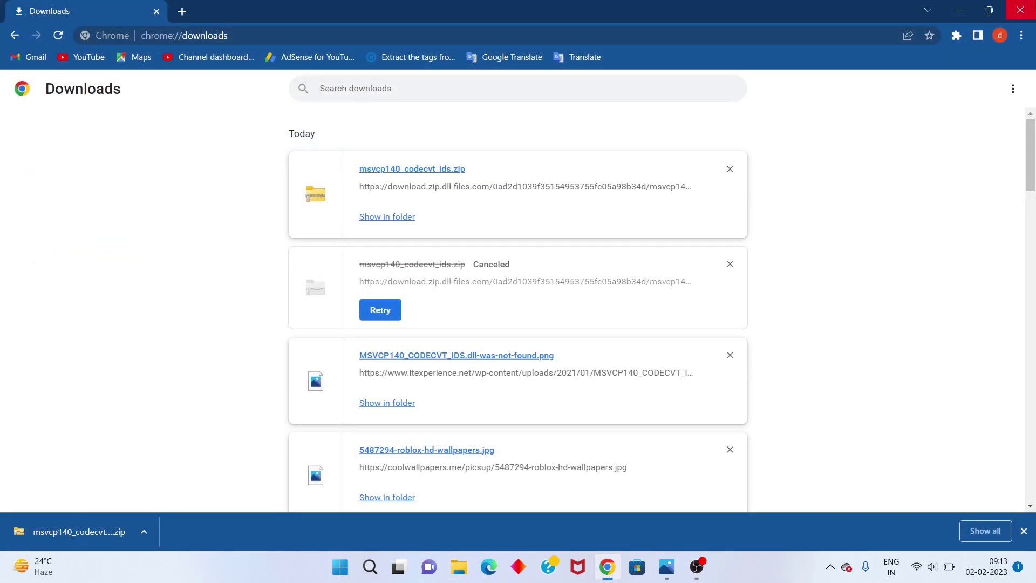
pyautogui.click(1015, 13)
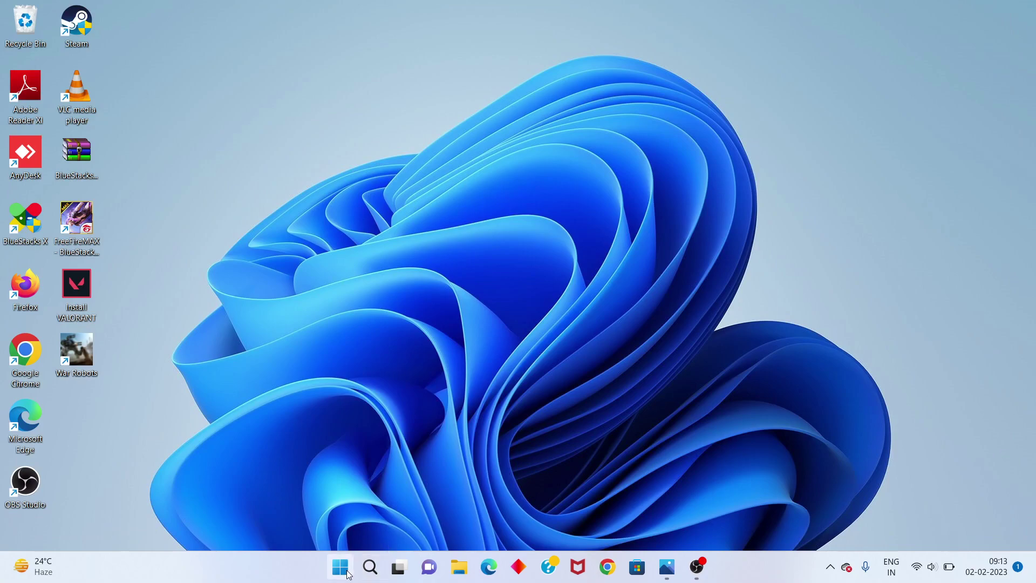
pyautogui.click(341, 567)
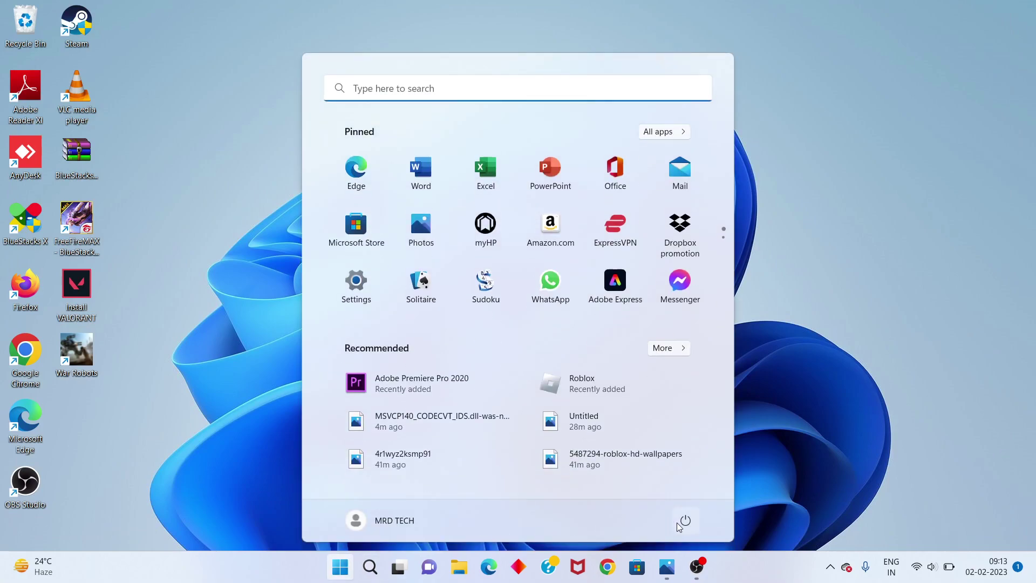
pyautogui.click(685, 521)
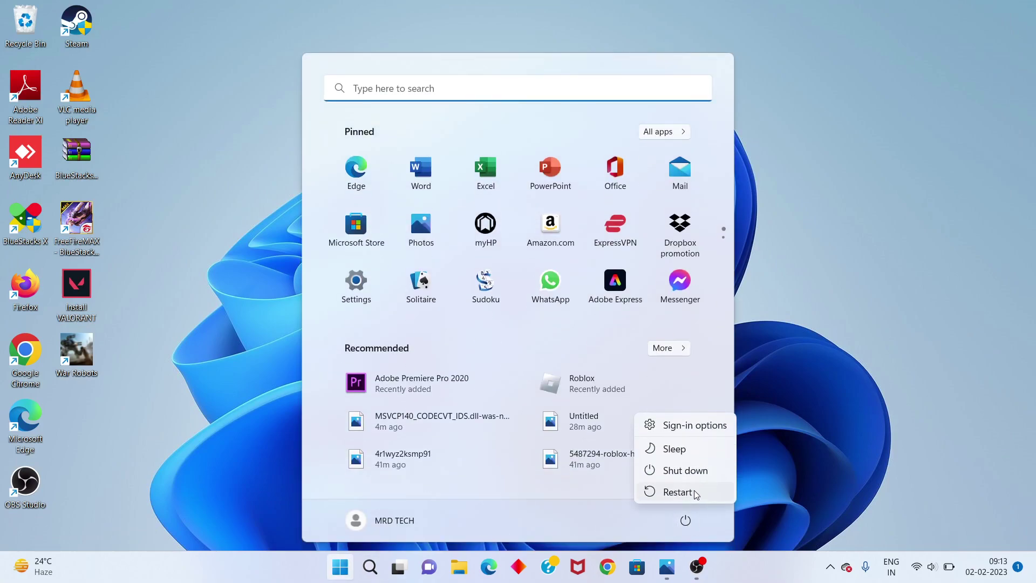